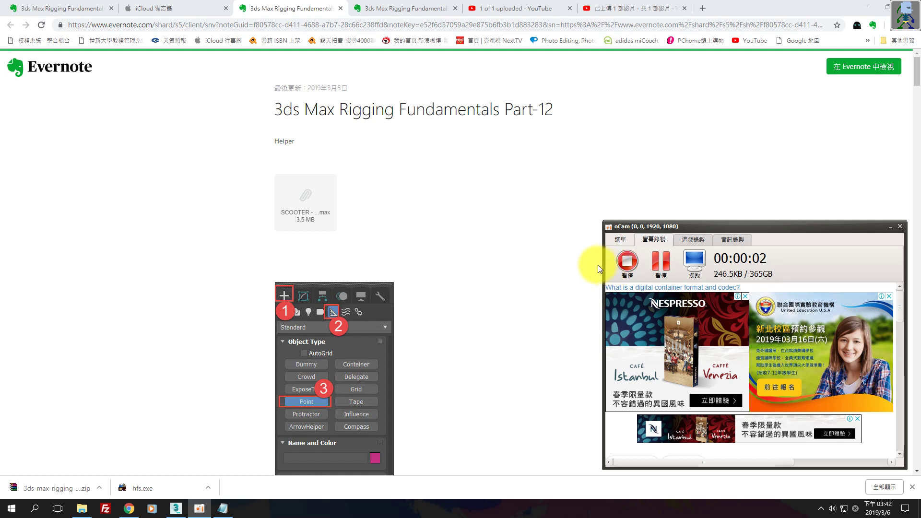
# - Hide the oCam recorder and open the note's Create-panel Point helper screenshot full size
pyautogui.click(890, 228)
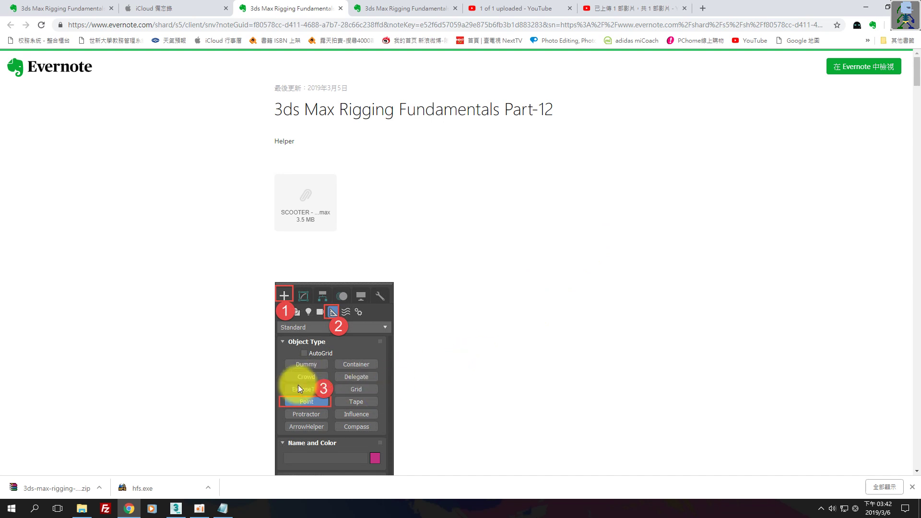
pyautogui.scroll(-5, 310, 370)
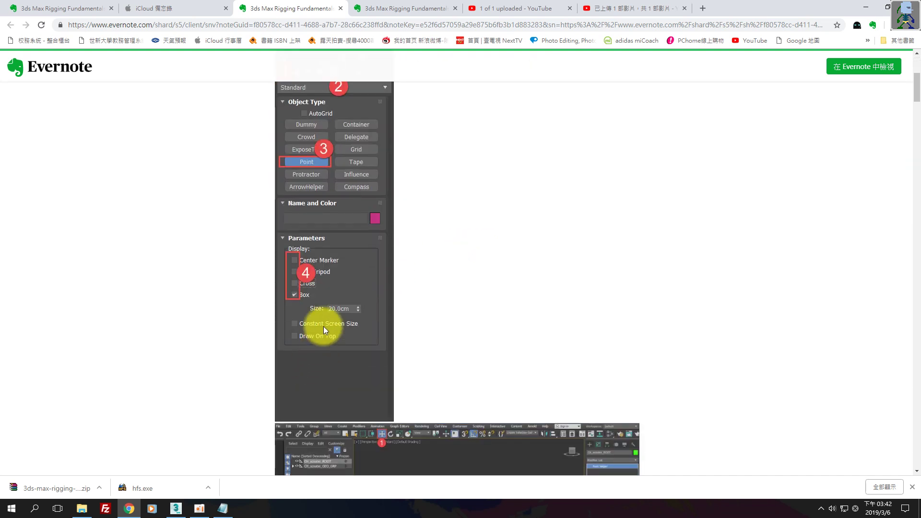
pyautogui.scroll(-4, 310, 325)
pyautogui.scroll(5, 308, 327)
pyautogui.scroll(-5, 309, 327)
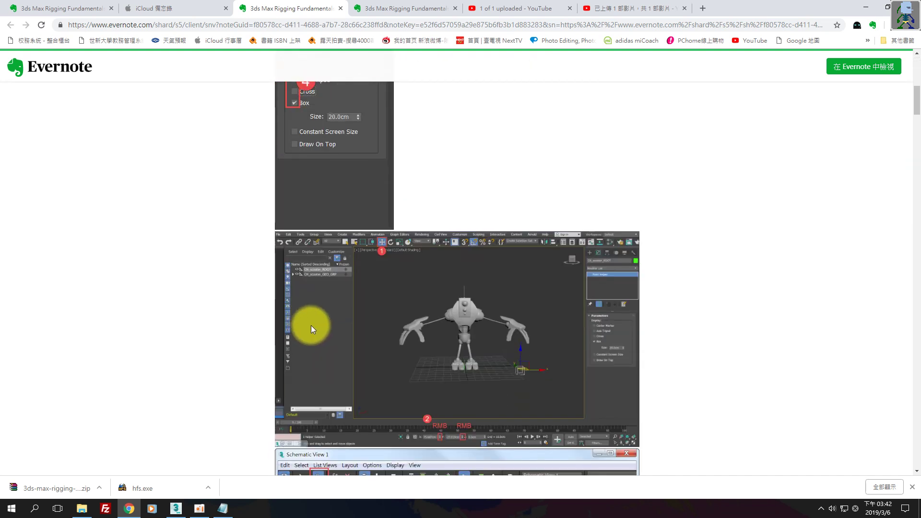
pyautogui.click(325, 196)
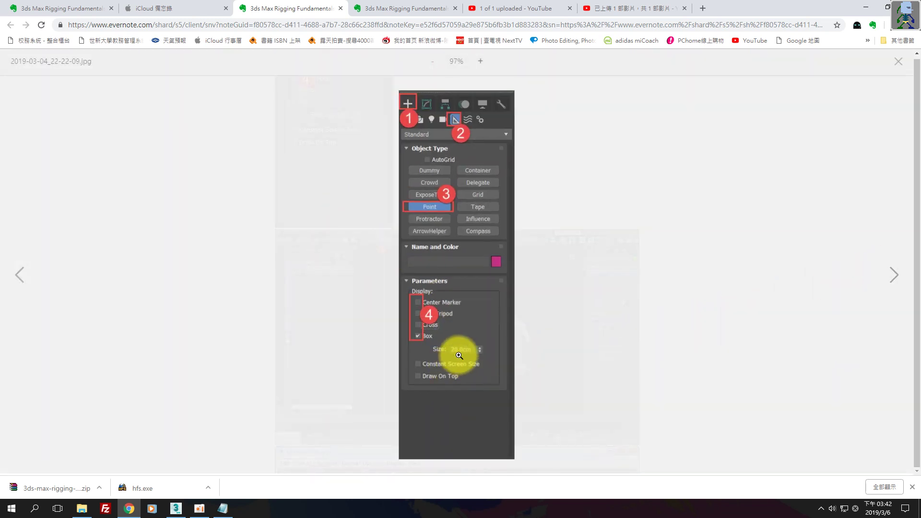
# - Page forward through the note's screenshots to the ROOT helper 'test move' image
pyautogui.click(900, 283)
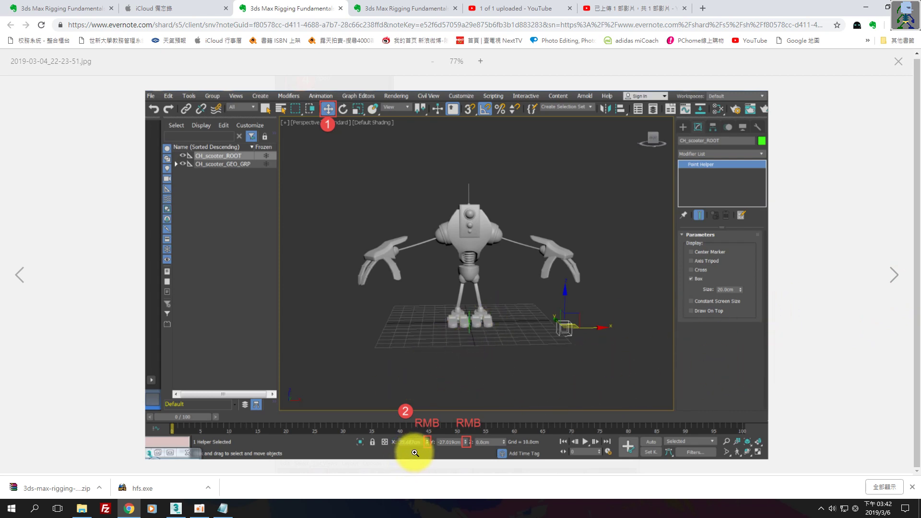
pyautogui.click(891, 283)
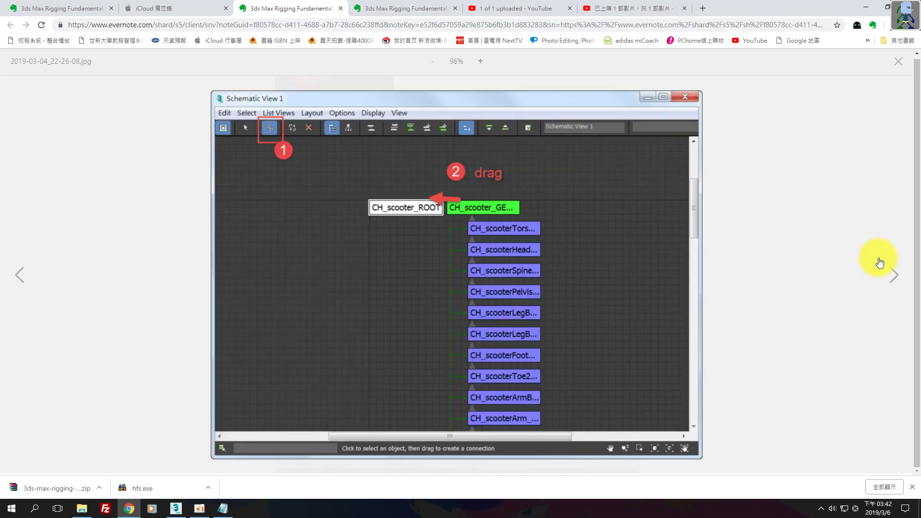
pyautogui.click(886, 274)
pyautogui.click(886, 274)
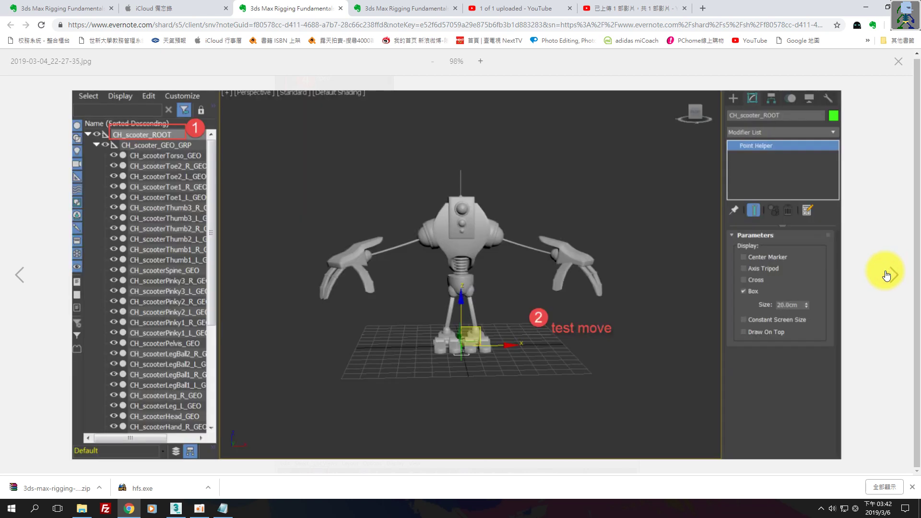
# - Review the screenshots up to 2019-03-04_22-58-07.jpg, the Front-view pelvis helper reference
pyautogui.click(886, 275)
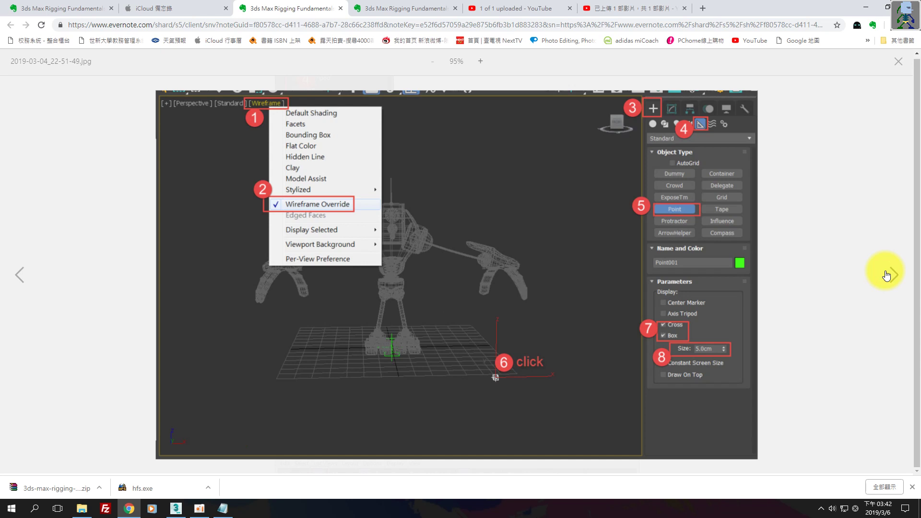
pyautogui.click(20, 284)
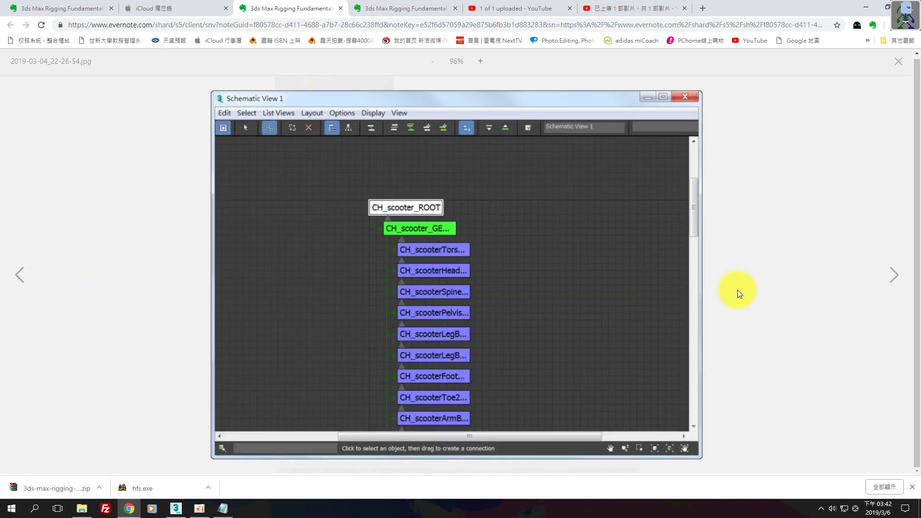
pyautogui.click(902, 284)
pyautogui.click(903, 287)
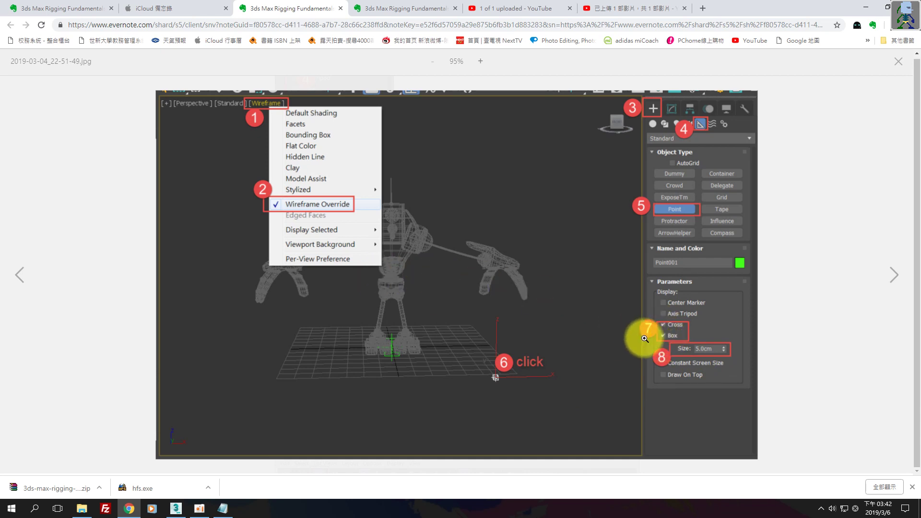
pyautogui.click(885, 271)
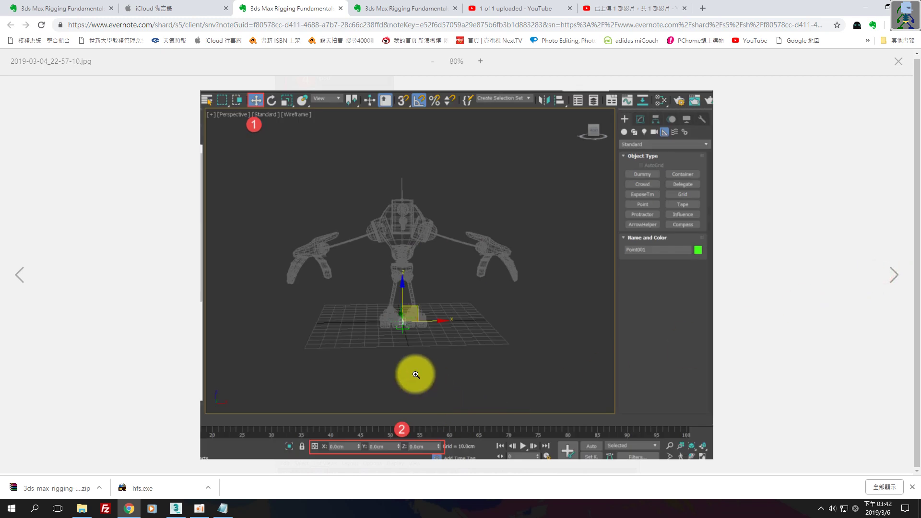
pyautogui.click(889, 276)
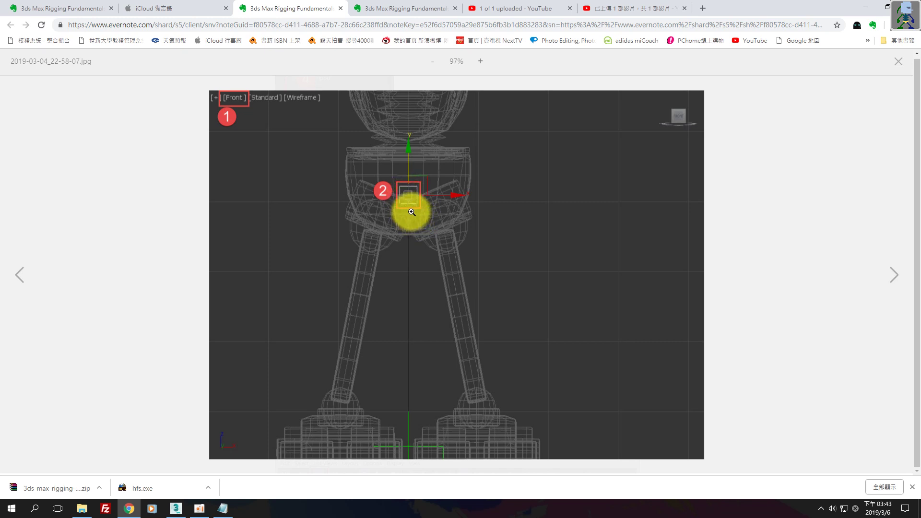
pyautogui.press('F2')
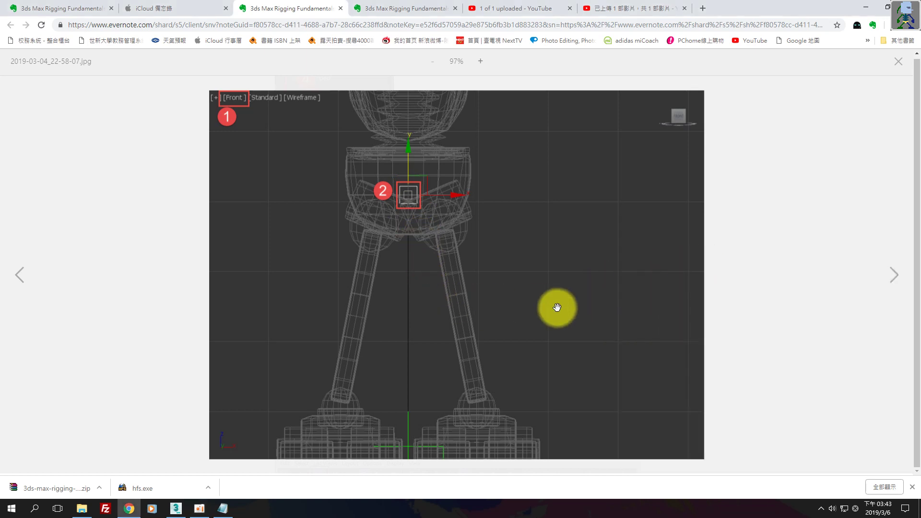
# - Create a Point helper beside the feet in the zoomed Front view, sized 5.0m
pyautogui.click(176, 509)
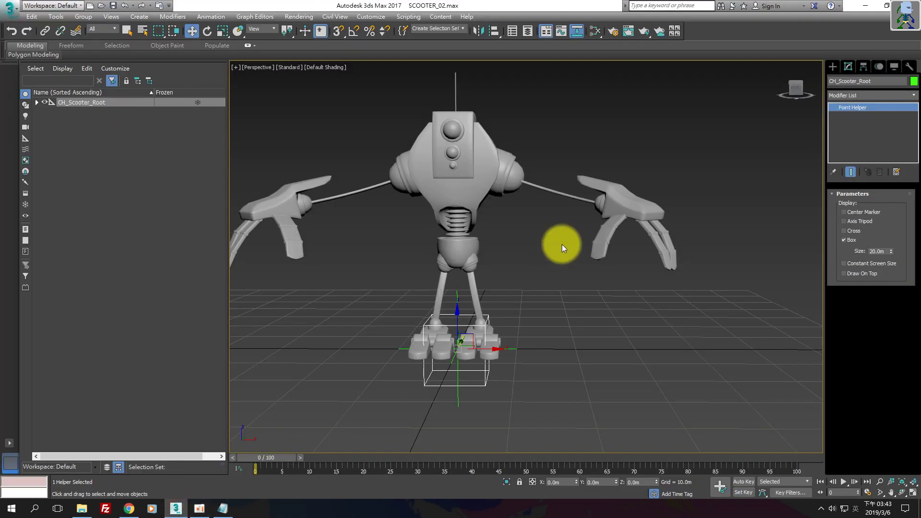
pyautogui.click(832, 67)
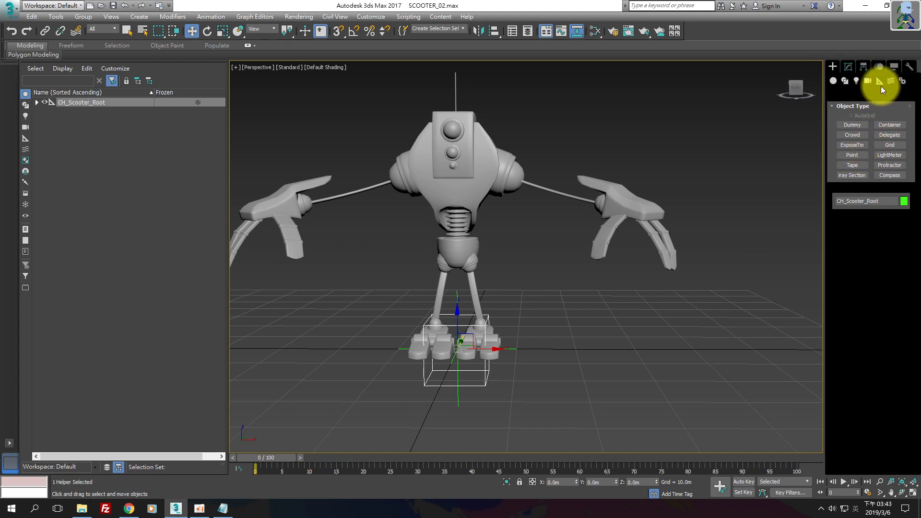
pyautogui.click(852, 155)
pyautogui.press('f')
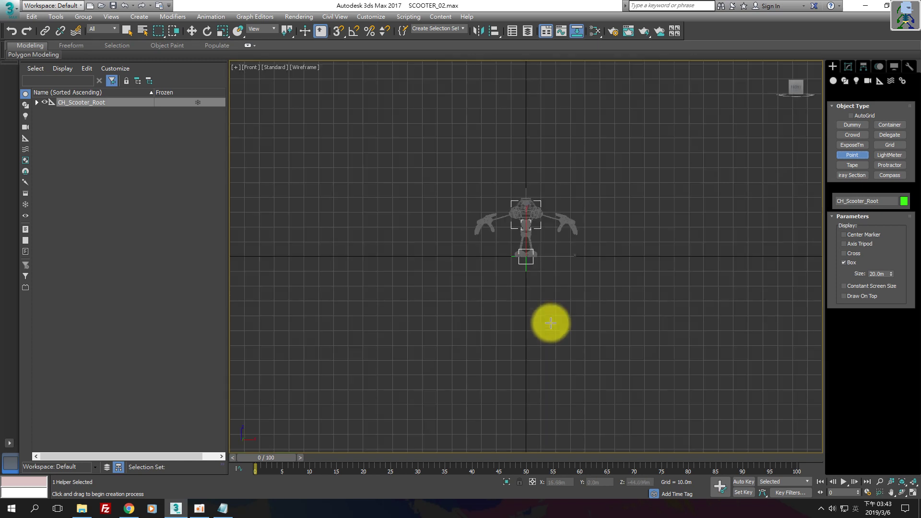
pyautogui.scroll(5, 552, 278)
pyautogui.moveTo(540, 257); pyautogui.dragTo(578, 312, button='middle')
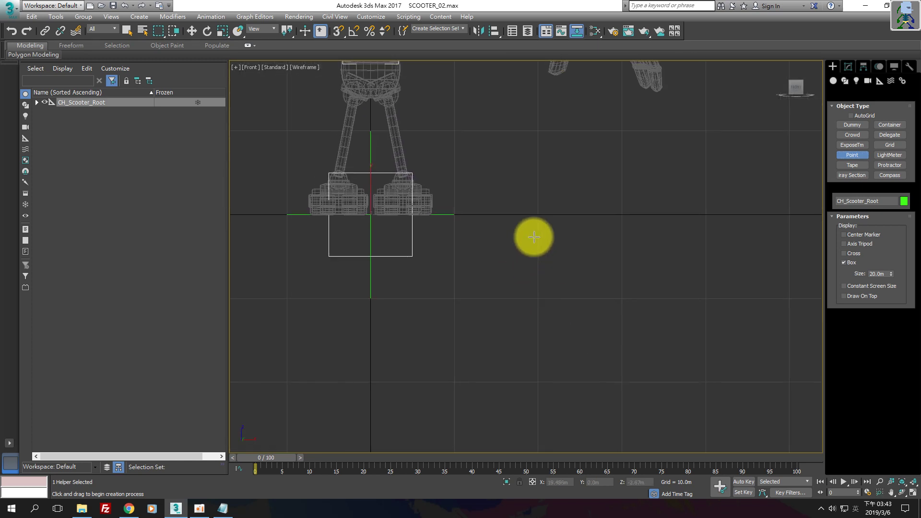
pyautogui.click(541, 212)
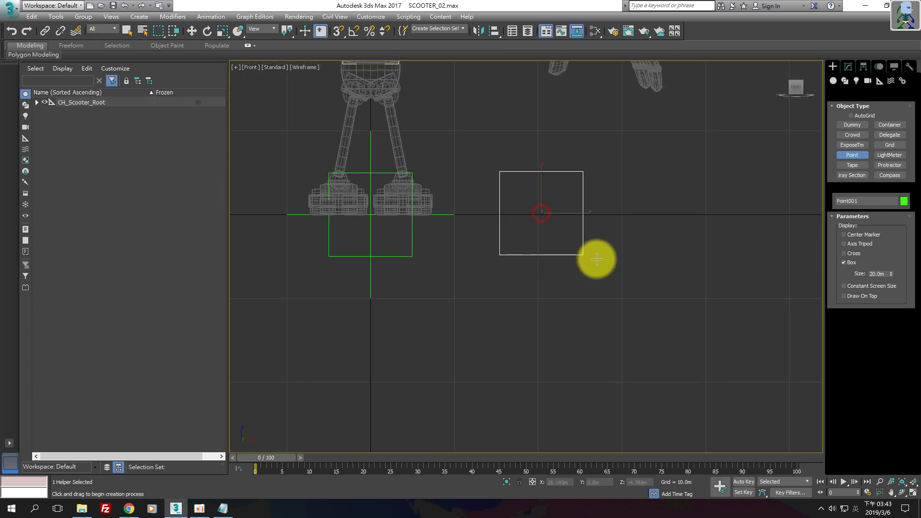
pyautogui.doubleClick(876, 274)
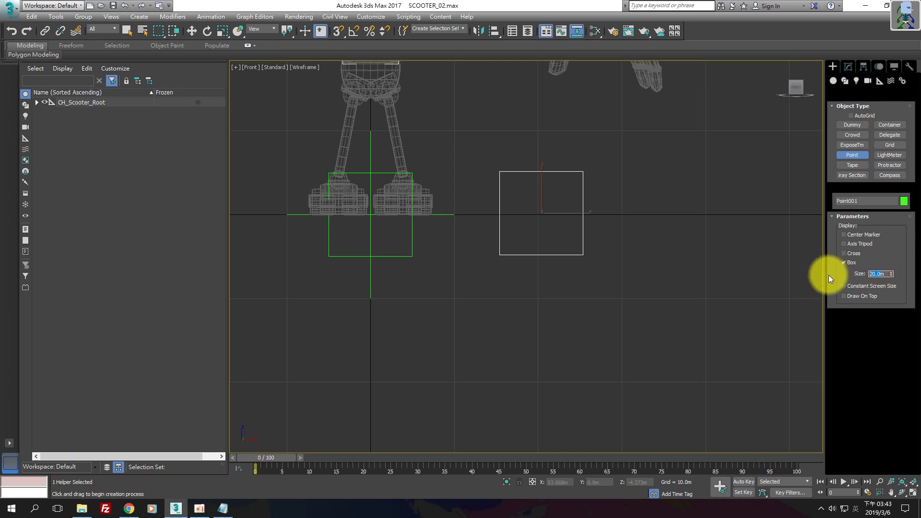
pyautogui.write('5')
pyautogui.press('Return')
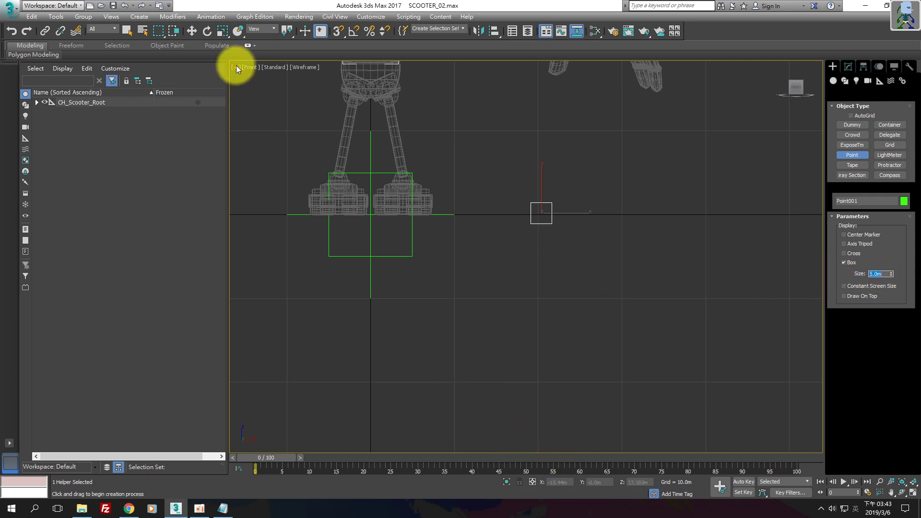
# - Switch to Select and Move and zero Point001's X, Y and Z positions
pyautogui.write('we')
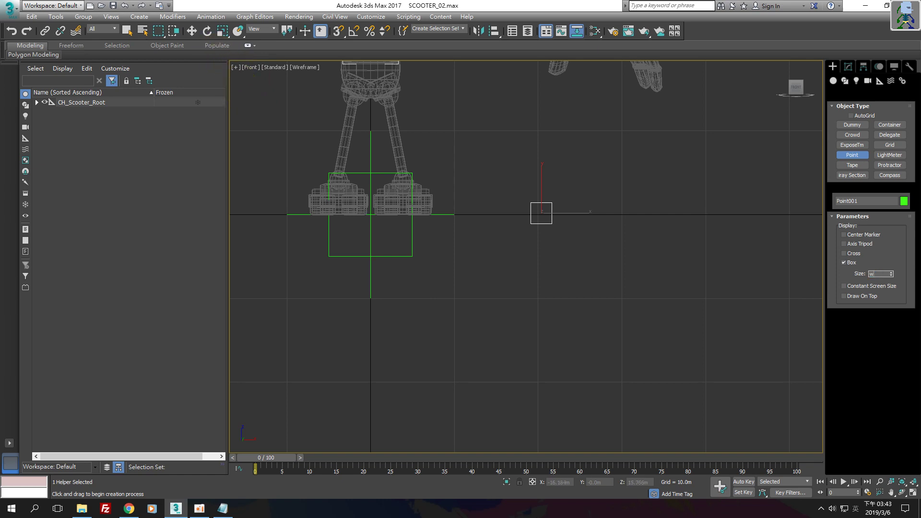
pyautogui.click(192, 33)
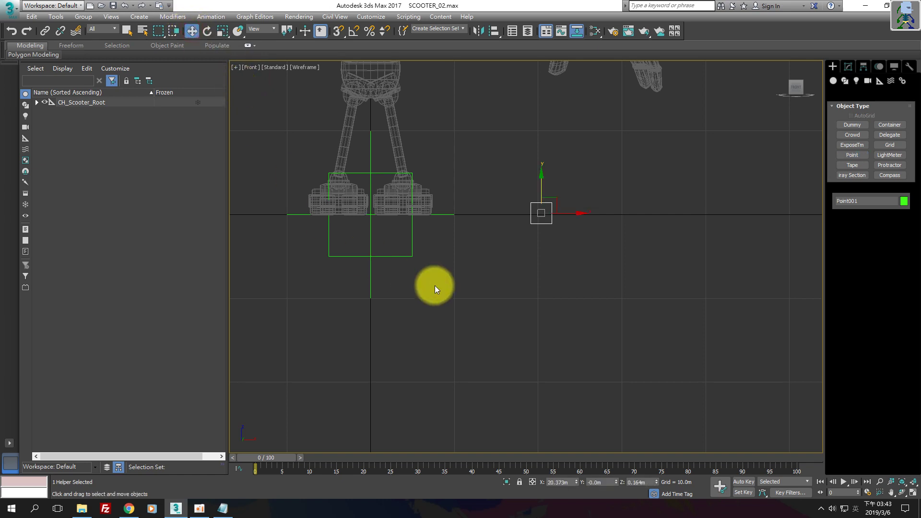
pyautogui.rightClick(574, 482)
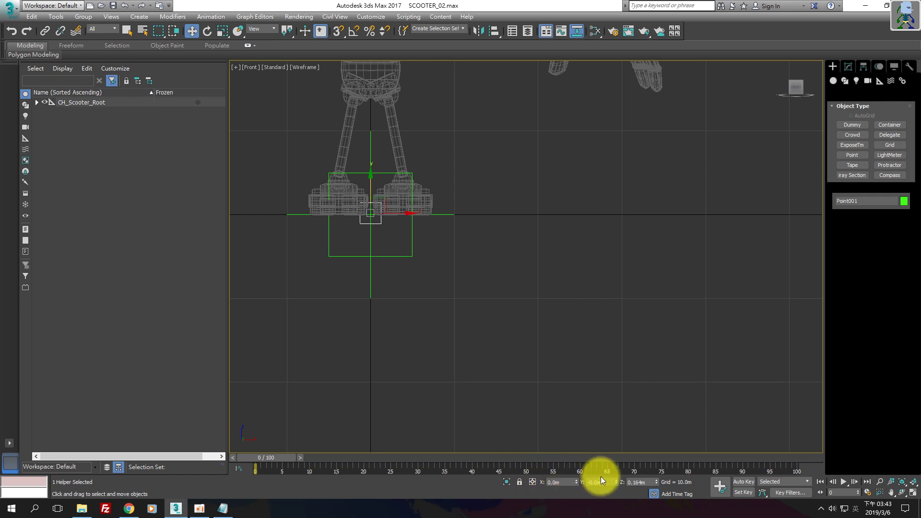
pyautogui.rightClick(617, 481)
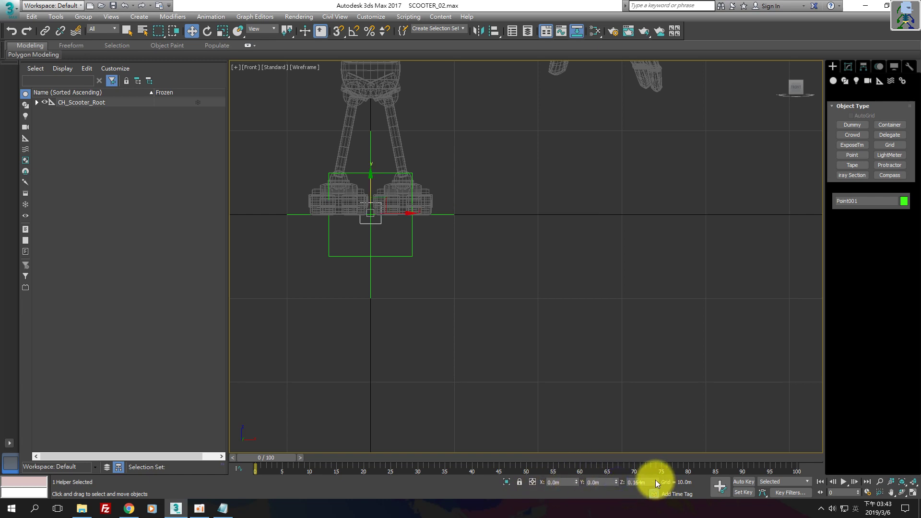
pyautogui.rightClick(656, 481)
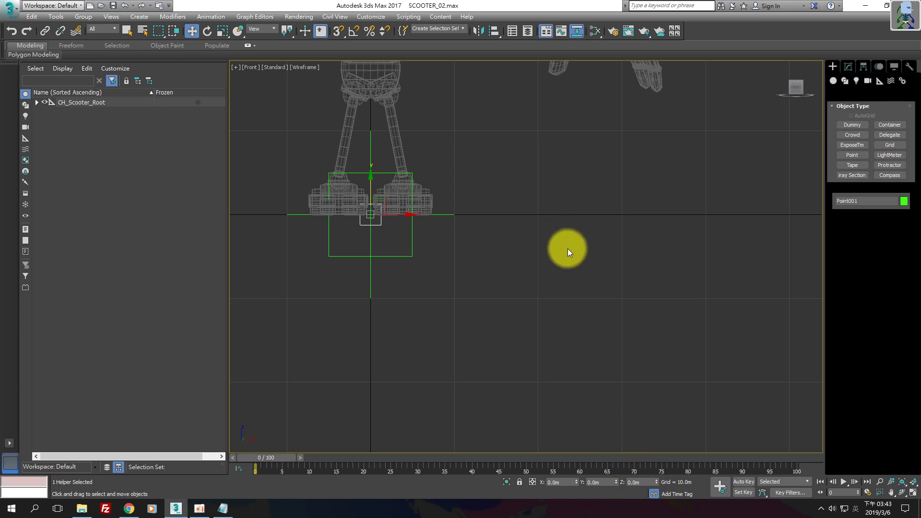
# - Raise Point001 up to the scooter's pelvis (Z 16.099m) and compare with the reference
pyautogui.scroll(1, 513, 217)
pyautogui.scroll(2, 542, 290)
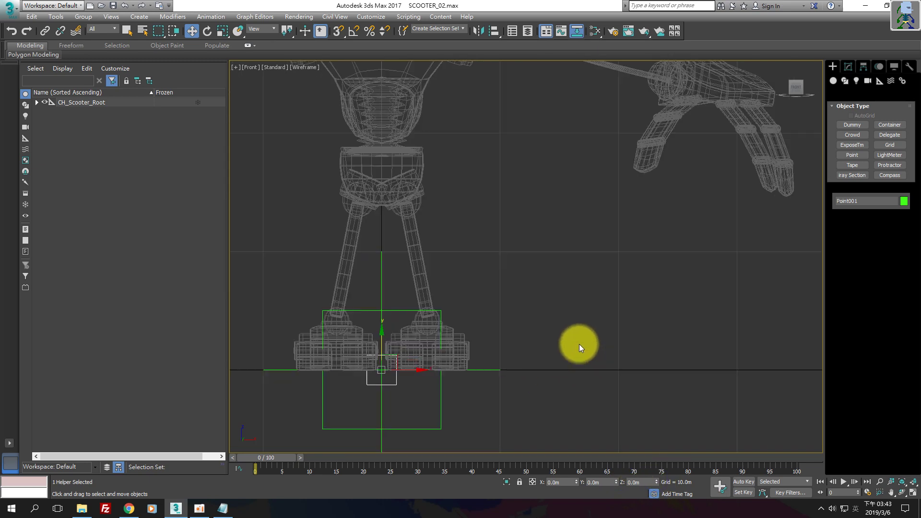
pyautogui.scroll(1, 577, 345)
pyautogui.scroll(1, 473, 329)
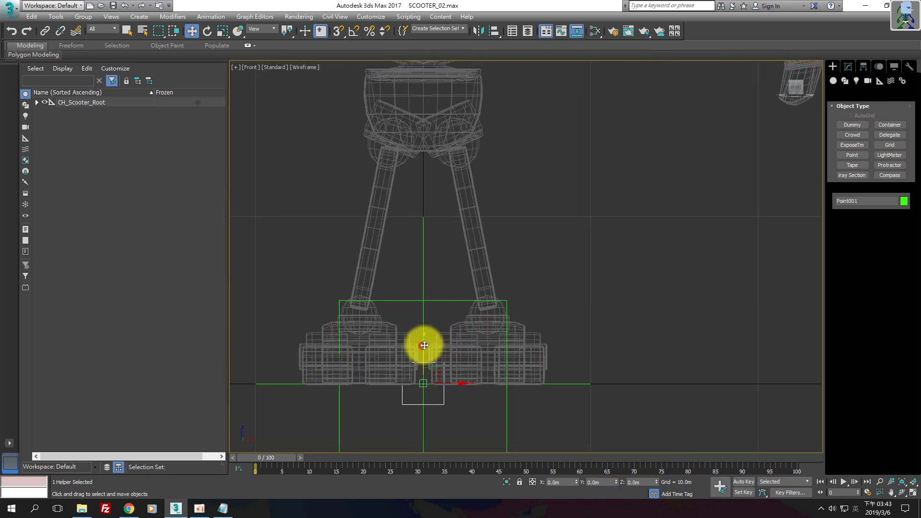
pyautogui.moveTo(424, 346); pyautogui.dragTo(438, 76)
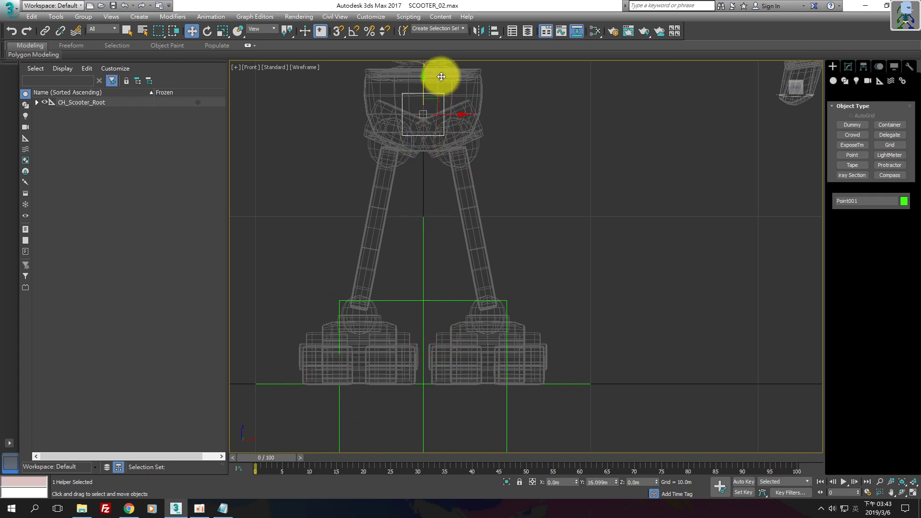
pyautogui.scroll(-1, 600, 338)
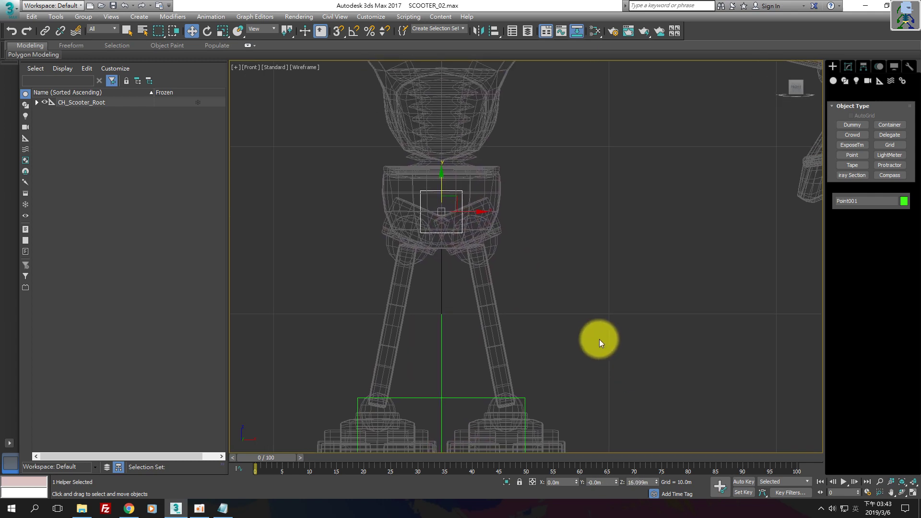
pyautogui.scroll(1, 616, 253)
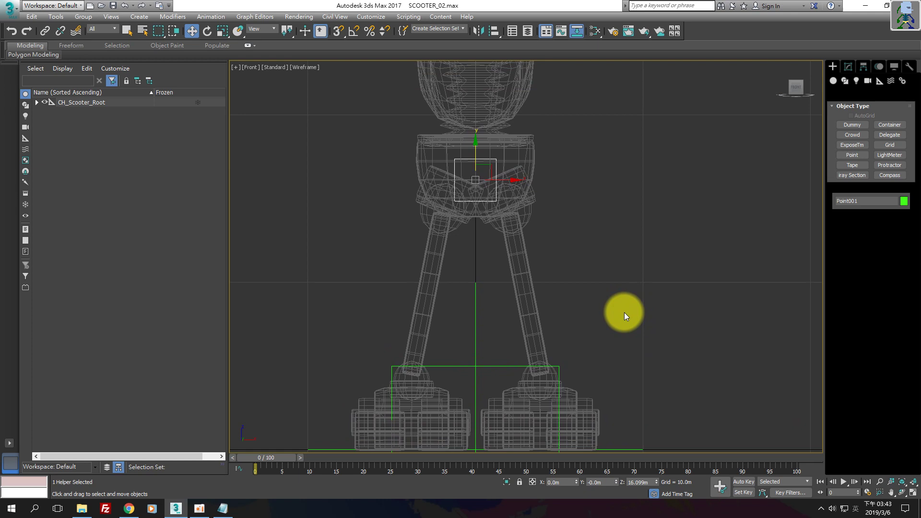
pyautogui.hotkey('alt', 'Tab')
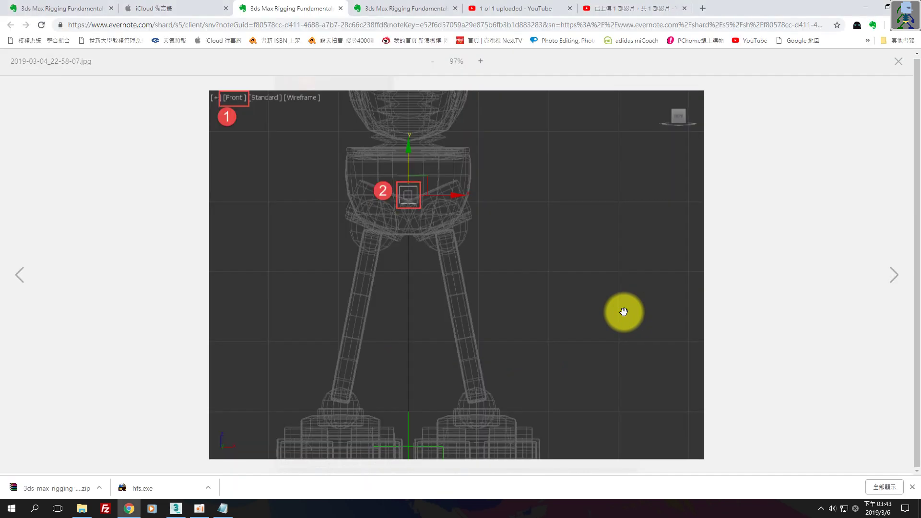
pyautogui.hotkey('alt', 'Tab')
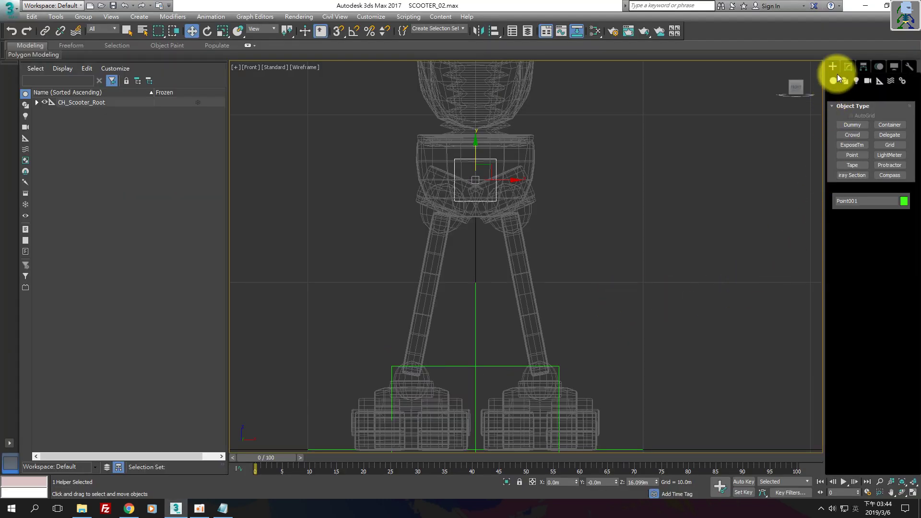
# - Set Point001's Box Size to 2.0m in the Modify panel
pyautogui.click(848, 66)
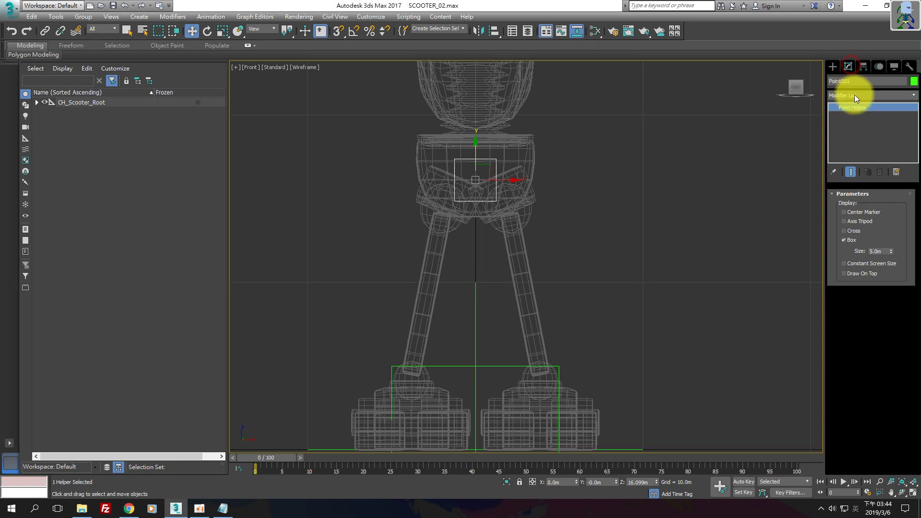
pyautogui.doubleClick(873, 251)
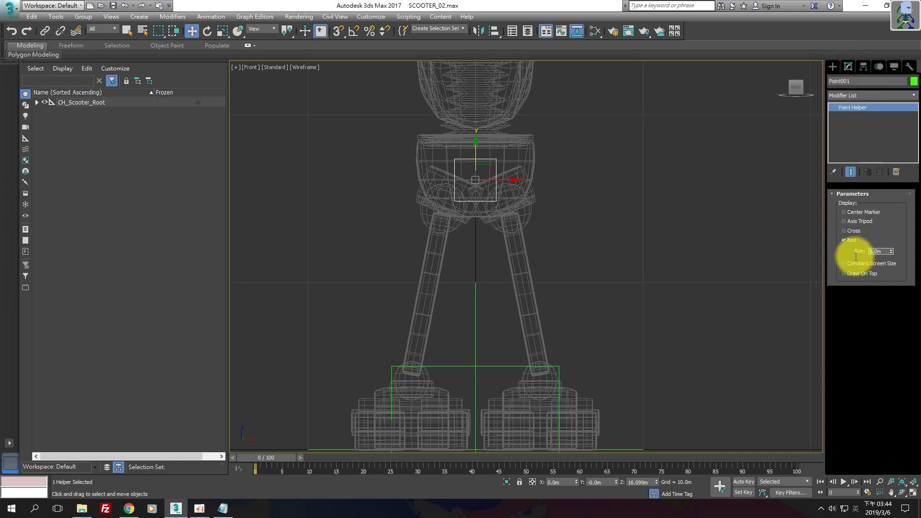
pyautogui.write('2')
pyautogui.press('Return')
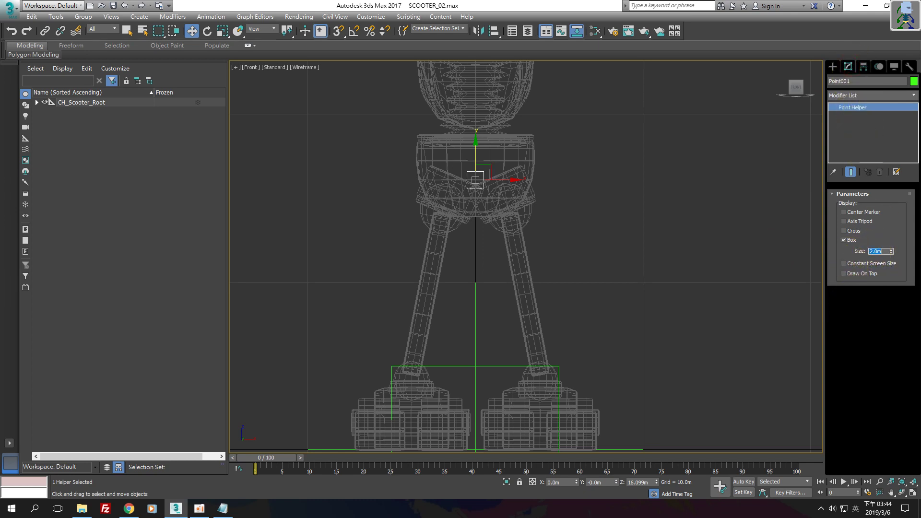
pyautogui.hotkey('alt', 'Tab')
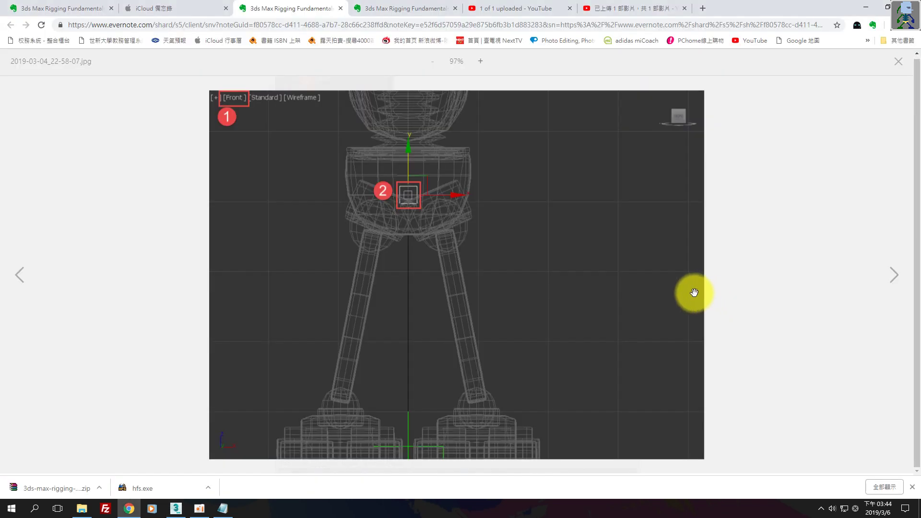
# - View the Left-view pelvis helper screenshot 2019-03-04_22-59-17.jpg, then return to 3ds Max
pyautogui.click(894, 274)
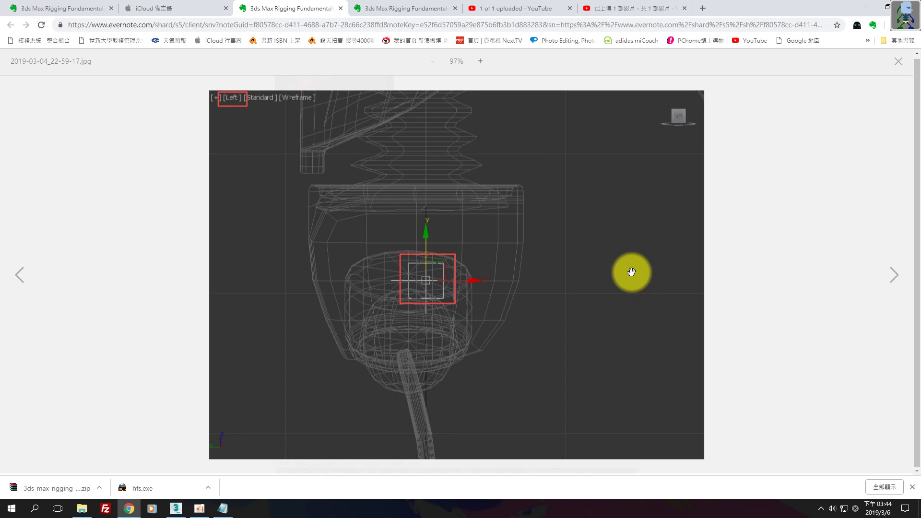
pyautogui.hotkey('alt', 'Tab')
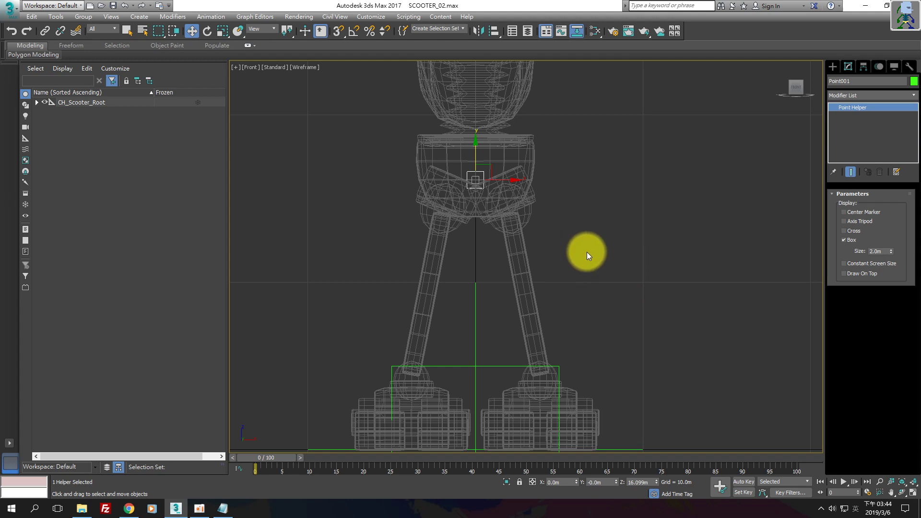
# - Switch the viewport to Left view and zoom in on Point001 at the pelvis
pyautogui.press('v')
pyautogui.click(602, 163)
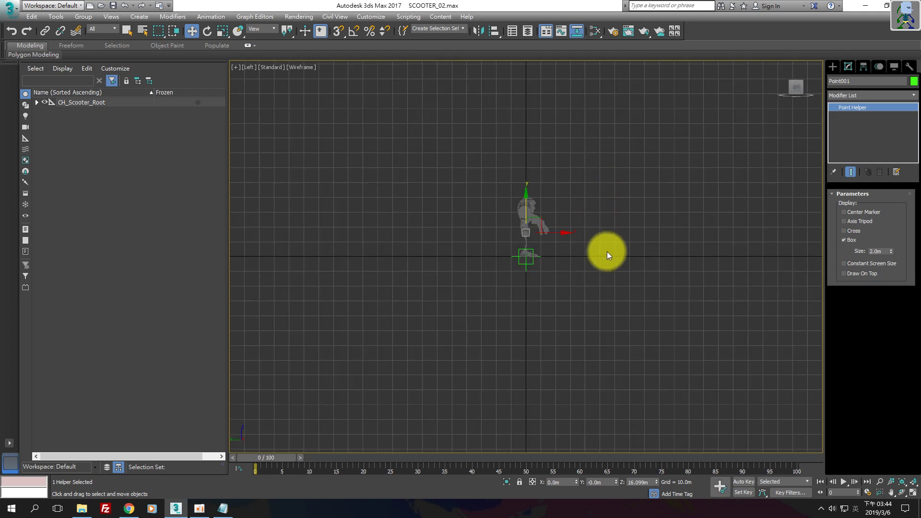
pyautogui.scroll(10, 485, 189)
pyautogui.moveTo(549, 369); pyautogui.dragTo(620, 322, button='middle')
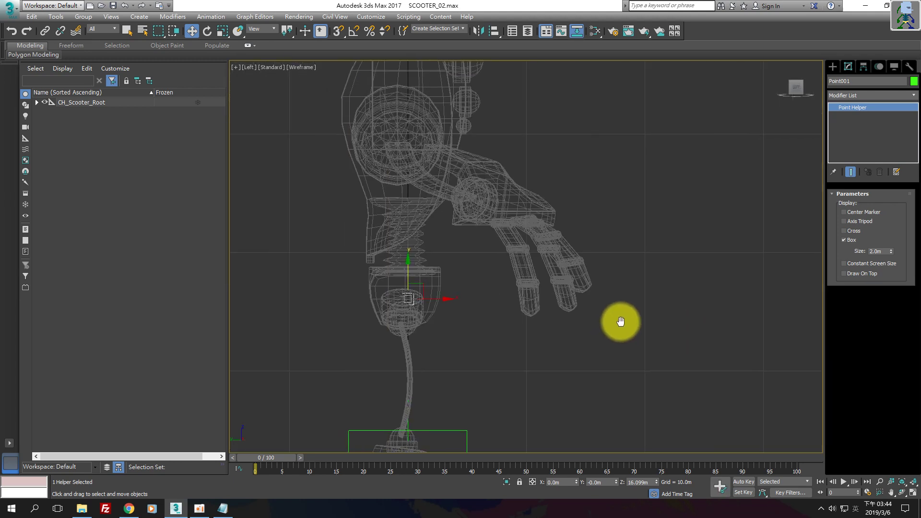
pyautogui.scroll(2, 579, 309)
pyautogui.scroll(2, 508, 307)
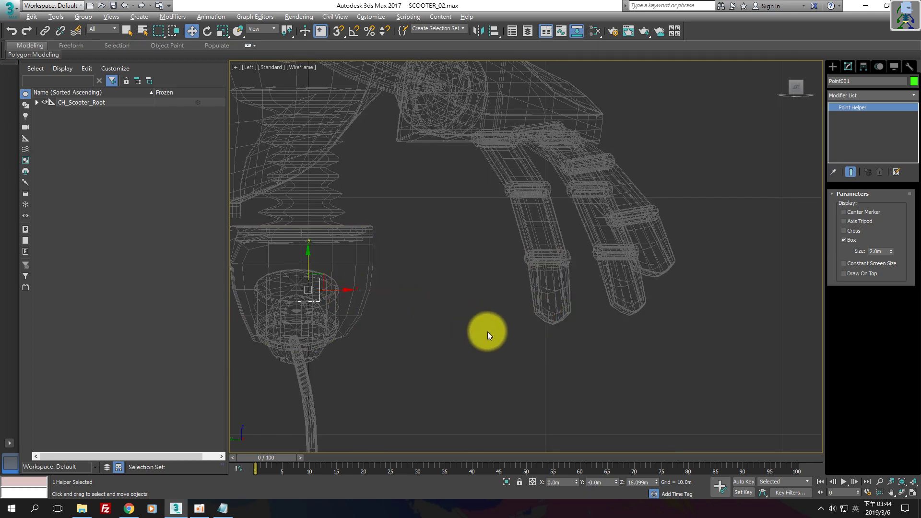
pyautogui.hotkey('alt', 'Tab')
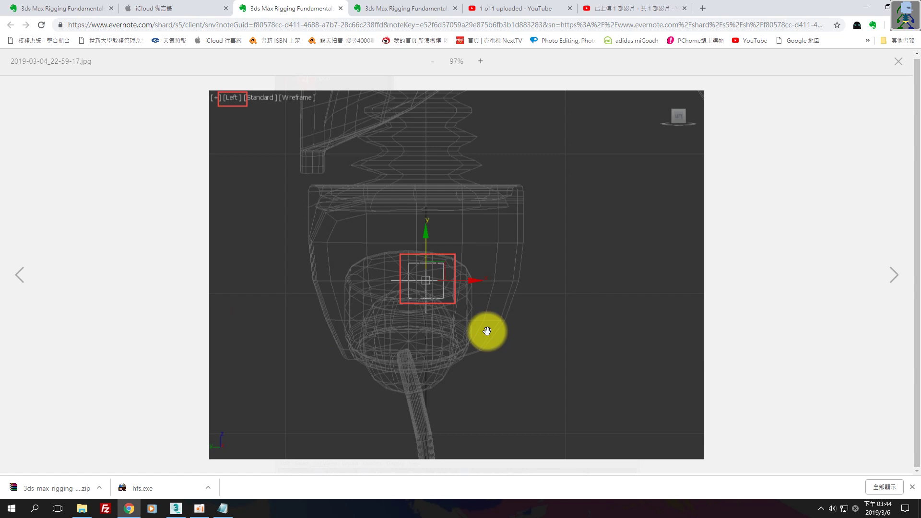
# - Page to screenshot 2019-03-04_23-04-16.jpg showing helpers shift-dragged as copies up to Point005
pyautogui.click(894, 274)
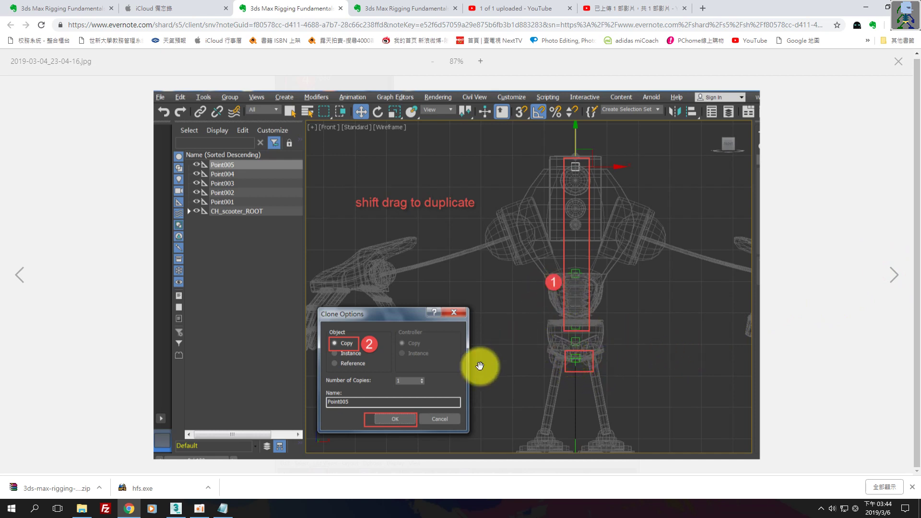
pyautogui.click(27, 276)
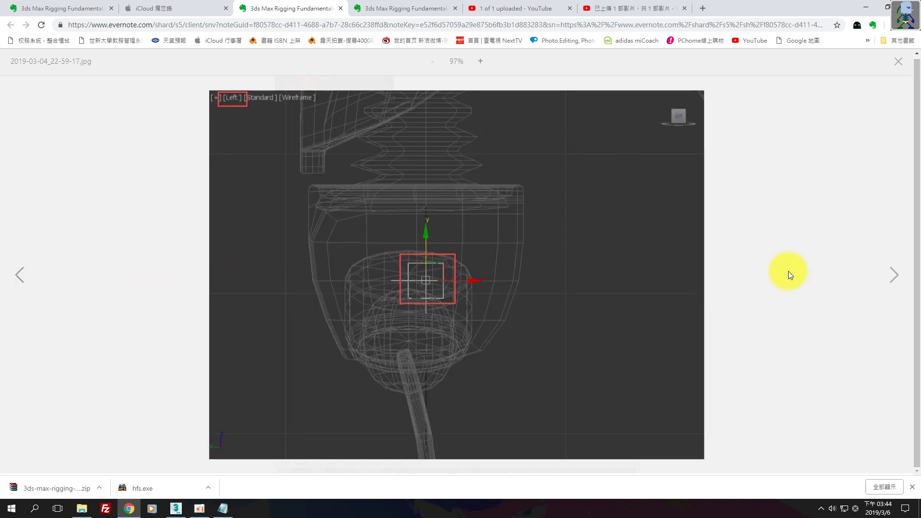
pyautogui.click(891, 274)
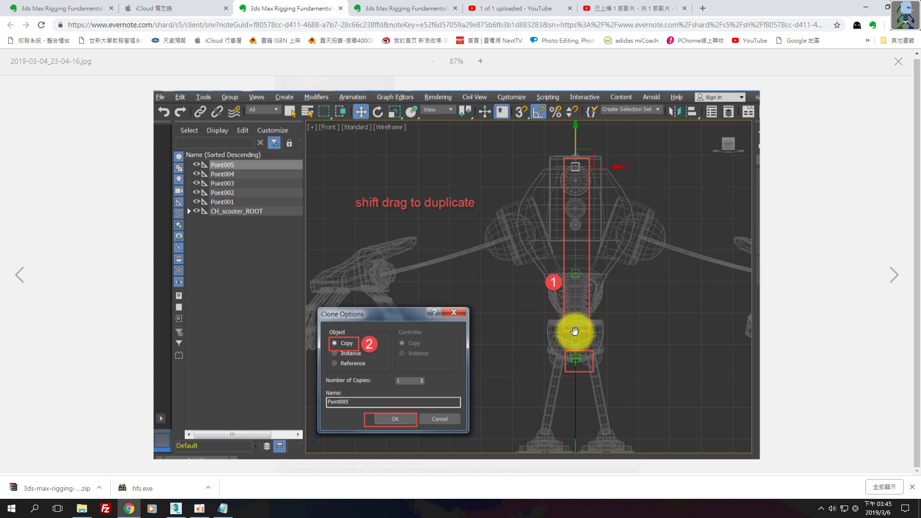
# - In Front view, Shift-drag Point001 upward to copy it as Point002
pyautogui.hotkey('alt', 'Tab')
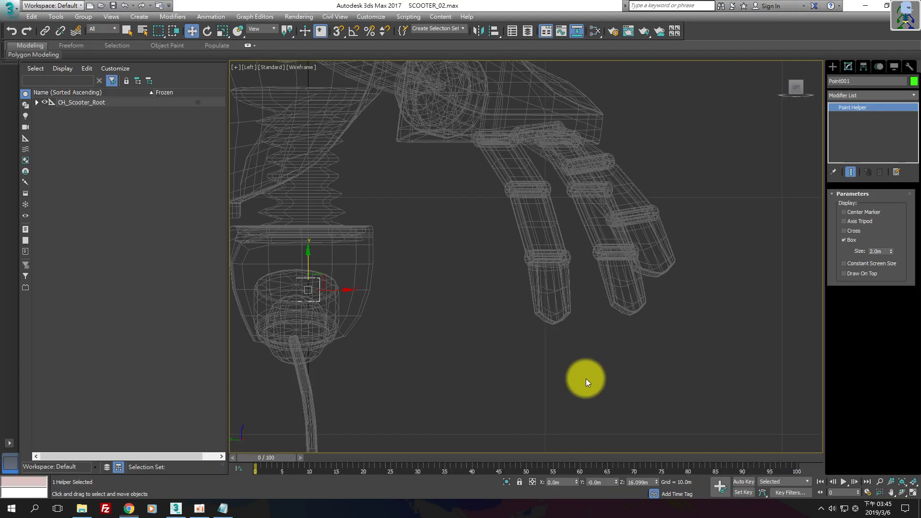
pyautogui.press('f')
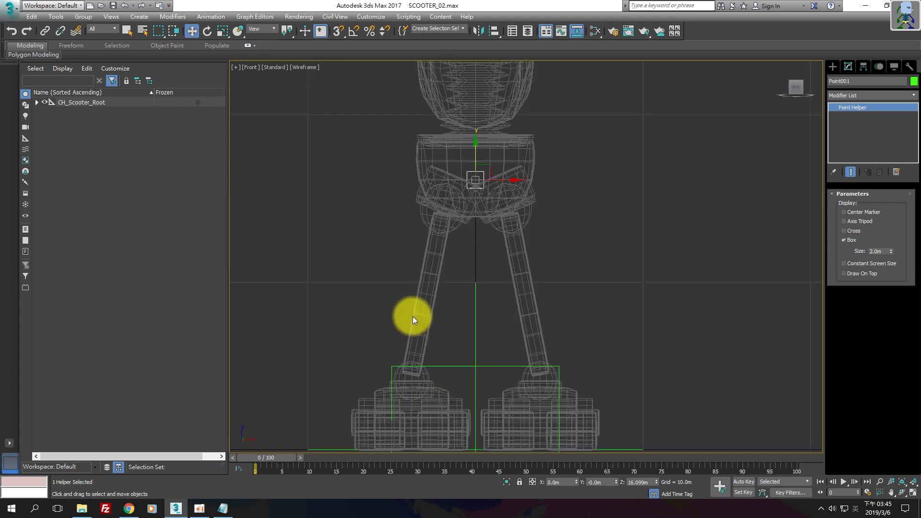
pyautogui.scroll(2, 473, 255)
pyautogui.scroll(1, 478, 216)
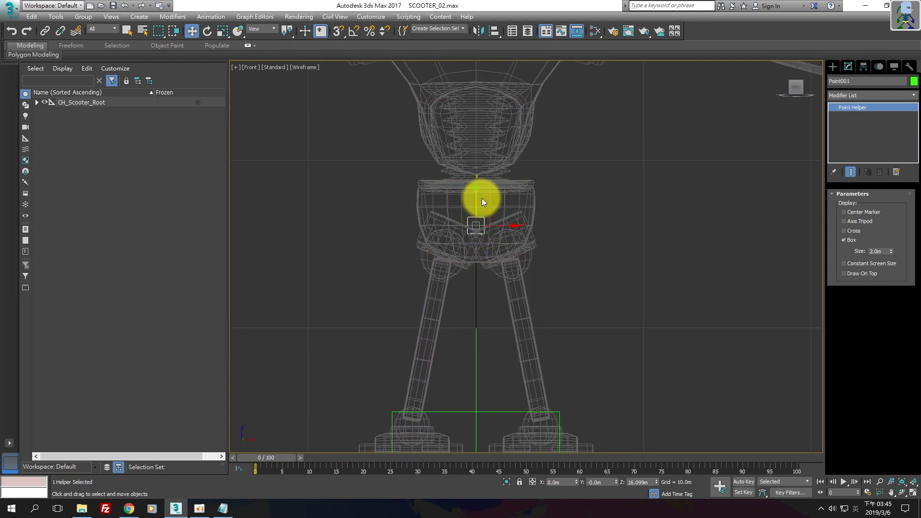
pyautogui.keyDown('shift'); pyautogui.moveTo(477, 196); pyautogui.dragTo(477, 163); pyautogui.keyUp('shift')
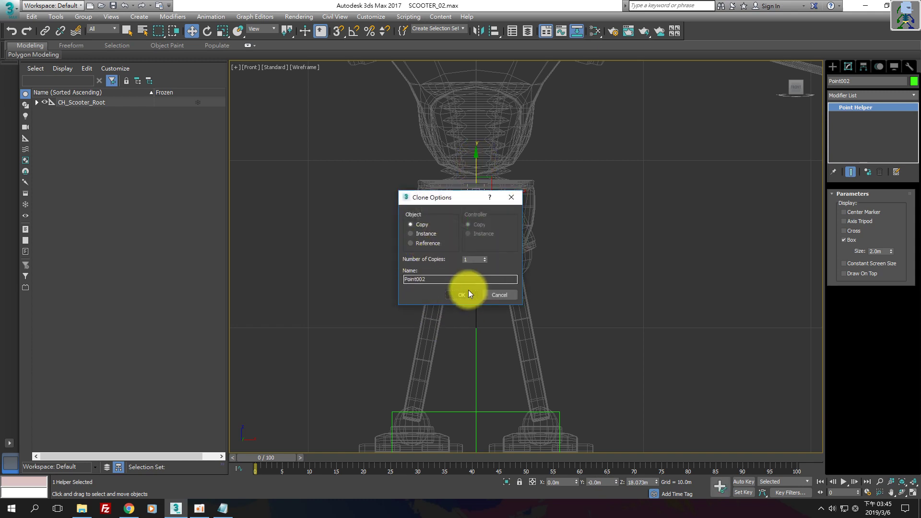
pyautogui.click(461, 295)
# - Shift-drag Point001 downward to make the Point003 copy, then centre the pelvis in view
pyautogui.click(481, 218)
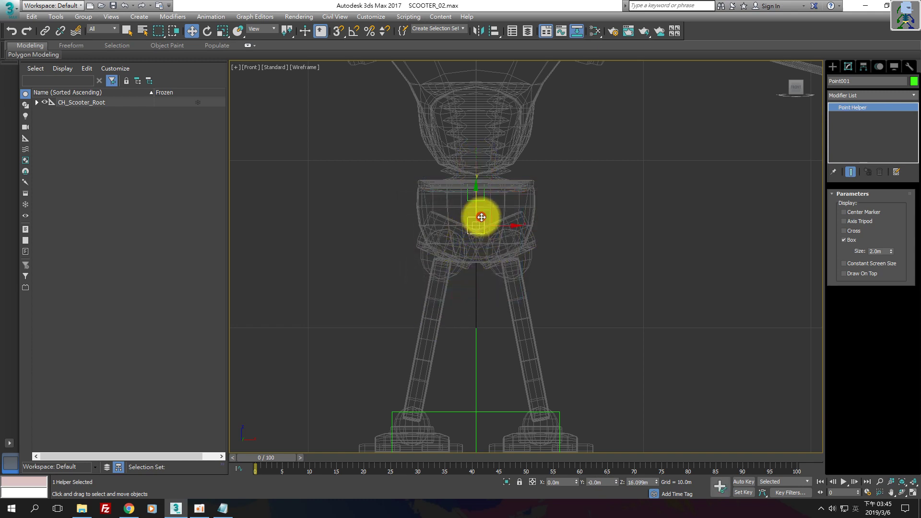
pyautogui.keyDown('shift'); pyautogui.moveTo(475, 191); pyautogui.dragTo(472, 227); pyautogui.keyUp('shift')
pyautogui.keyDown('shift'); pyautogui.moveTo(472, 227); pyautogui.dragTo(485, 239); pyautogui.keyUp('shift')
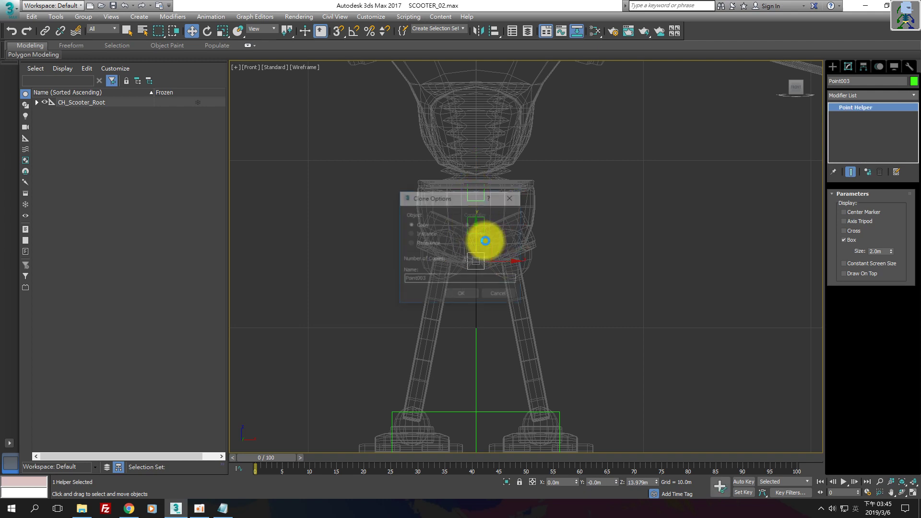
pyautogui.click(468, 290)
pyautogui.moveTo(594, 234); pyautogui.dragTo(572, 364, button='middle')
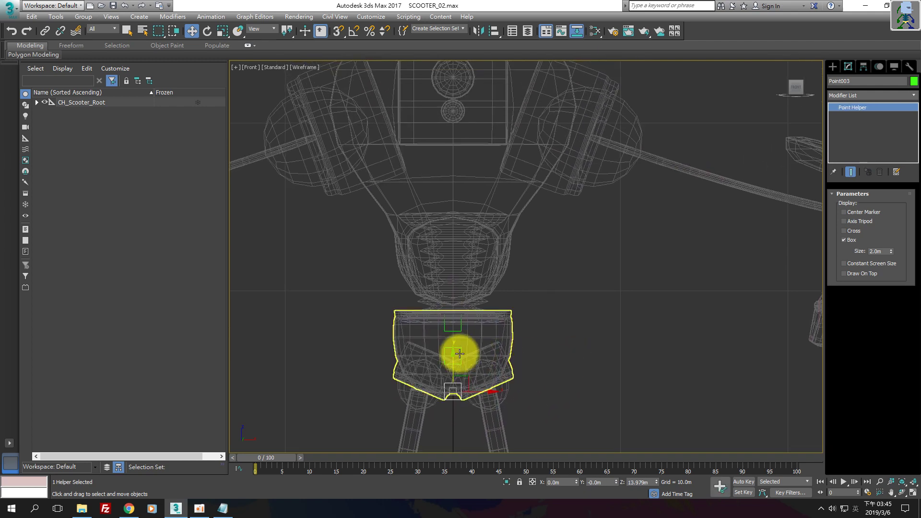
pyautogui.click(456, 329)
# - Shift-drag a copy of a helper up the spine to create Point004 below the chest
pyautogui.click(557, 325)
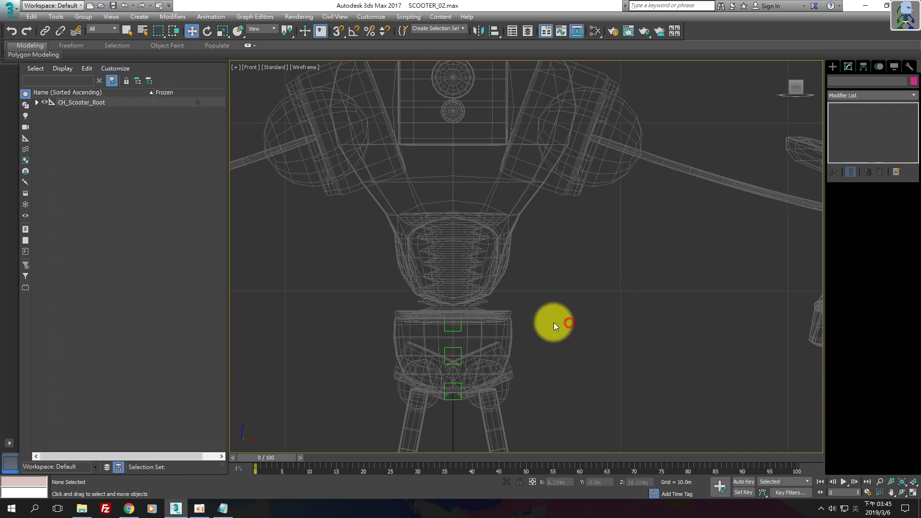
pyautogui.moveTo(460, 330); pyautogui.dragTo(444, 196)
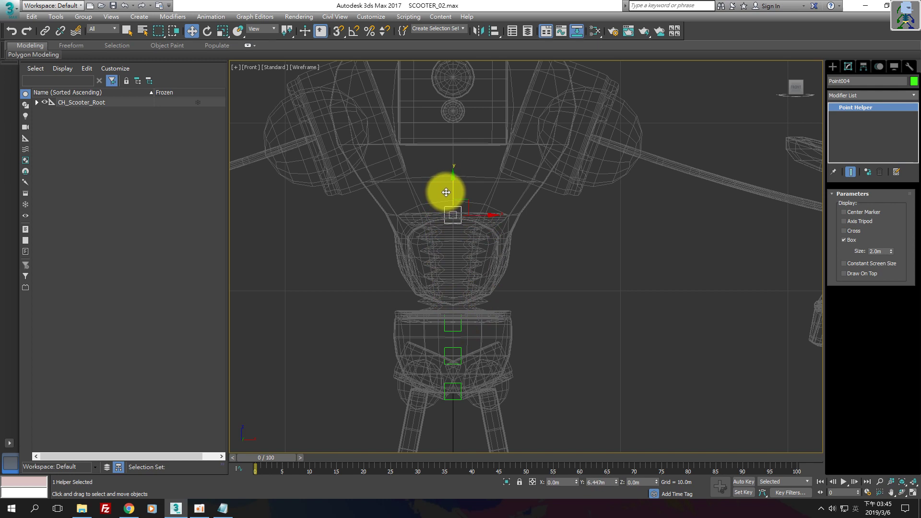
pyautogui.hotkey('ctrl', 'v')
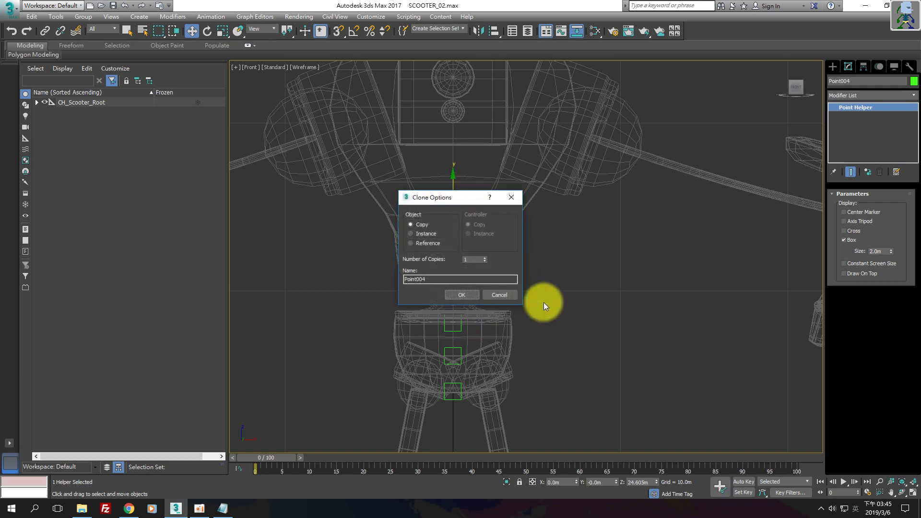
pyautogui.click(461, 294)
# - Clone Point004 up to the top of the head as Point005, checking the Evernote reference
pyautogui.moveTo(549, 308); pyautogui.dragTo(552, 389, button='middle')
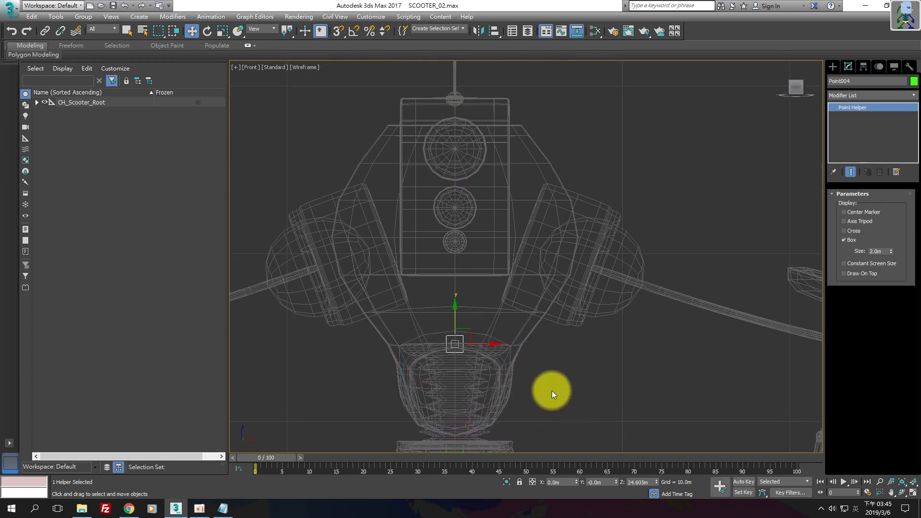
pyautogui.hotkey('alt', 'Tab')
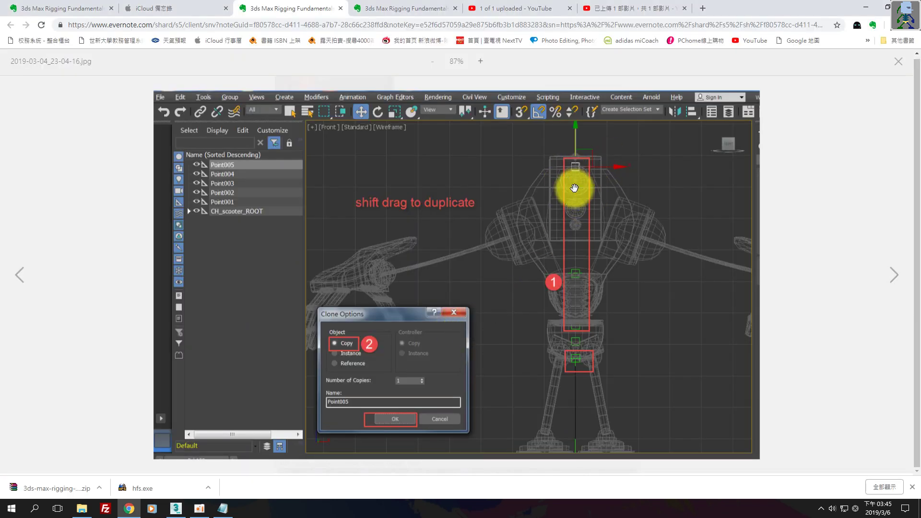
pyautogui.hotkey('alt', 'Tab')
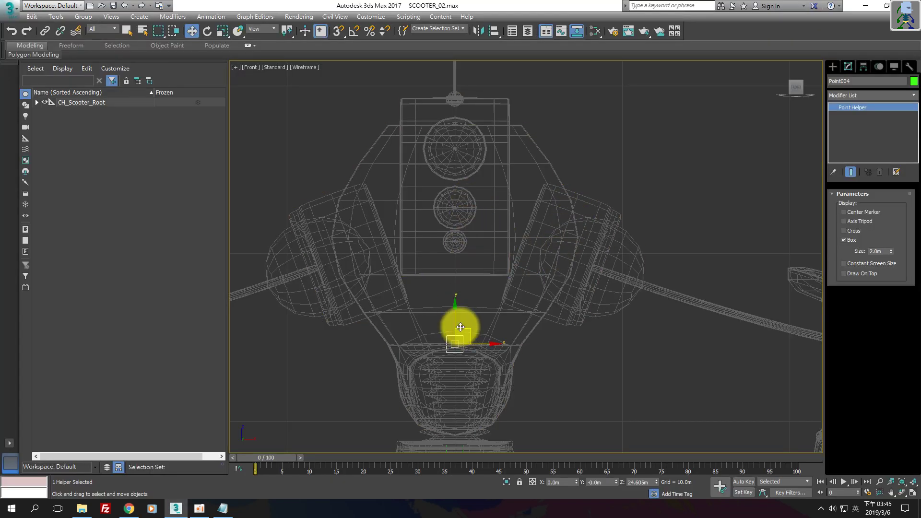
pyautogui.keyDown('shift'); pyautogui.moveTo(457, 307); pyautogui.dragTo(457, 88); pyautogui.keyUp('shift')
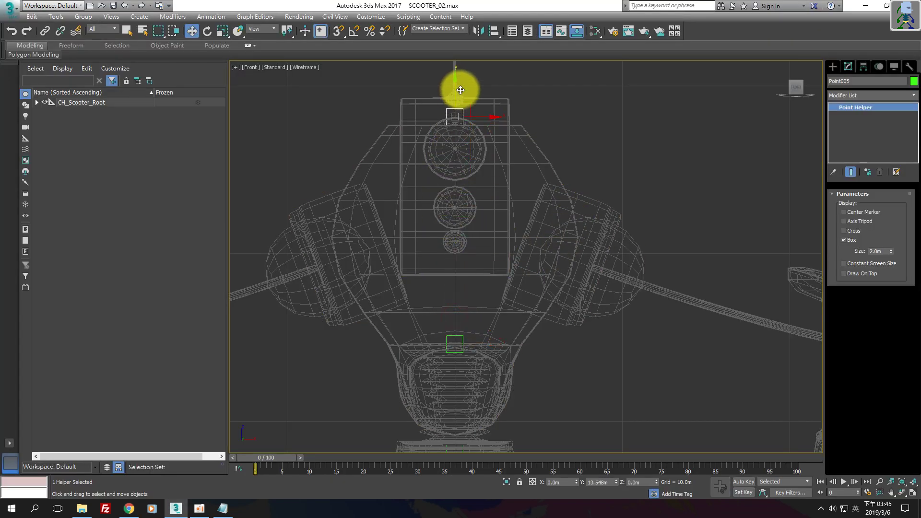
pyautogui.click(461, 294)
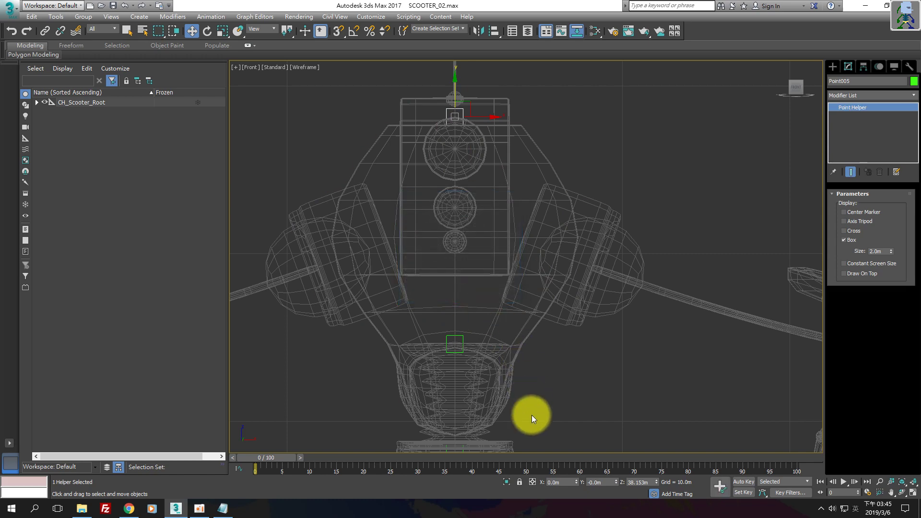
pyautogui.hotkey('alt', 'Tab')
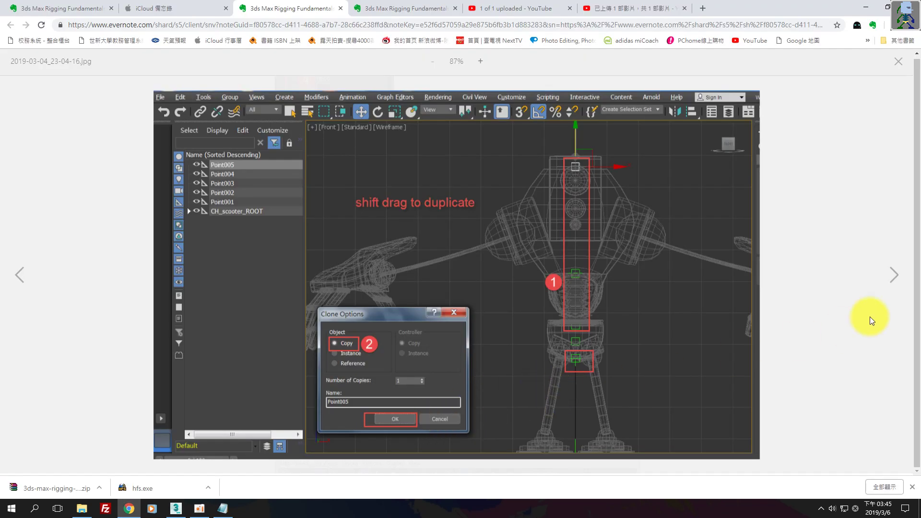
# - Advance Evernote to screenshot 2019-03-04_23-10-33.jpg, showing a 3-copy clone starting at Point006
pyautogui.click(891, 280)
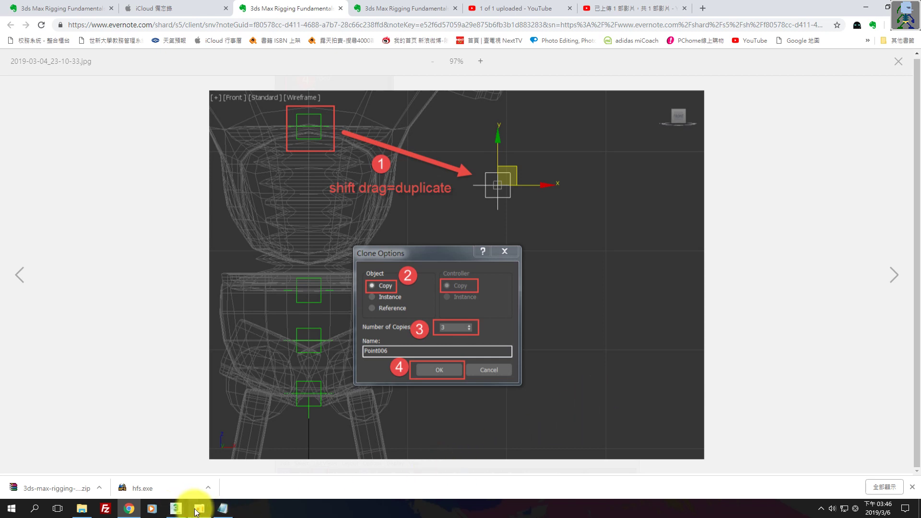
pyautogui.moveTo(200, 508)
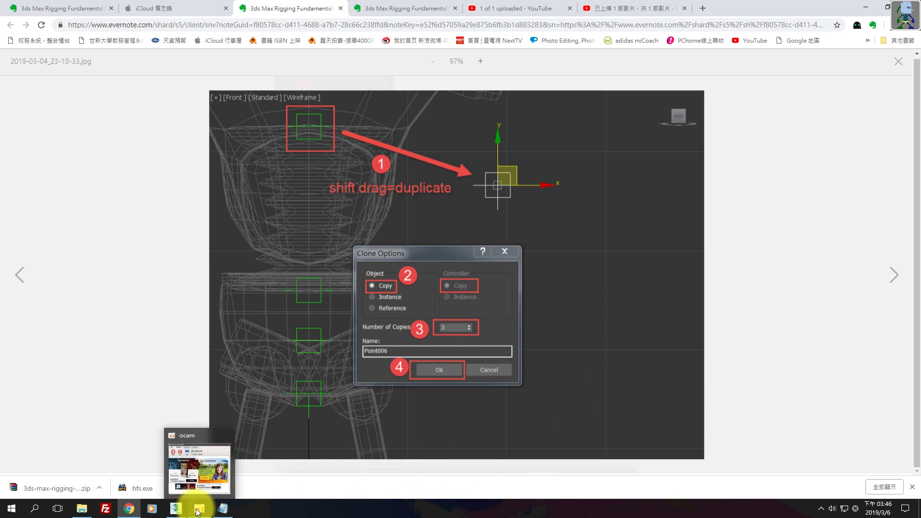
pyautogui.click(202, 480)
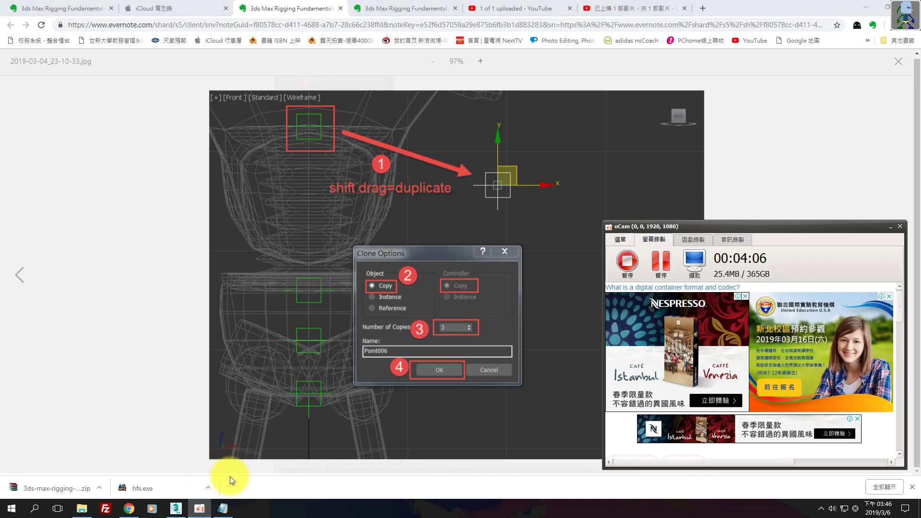